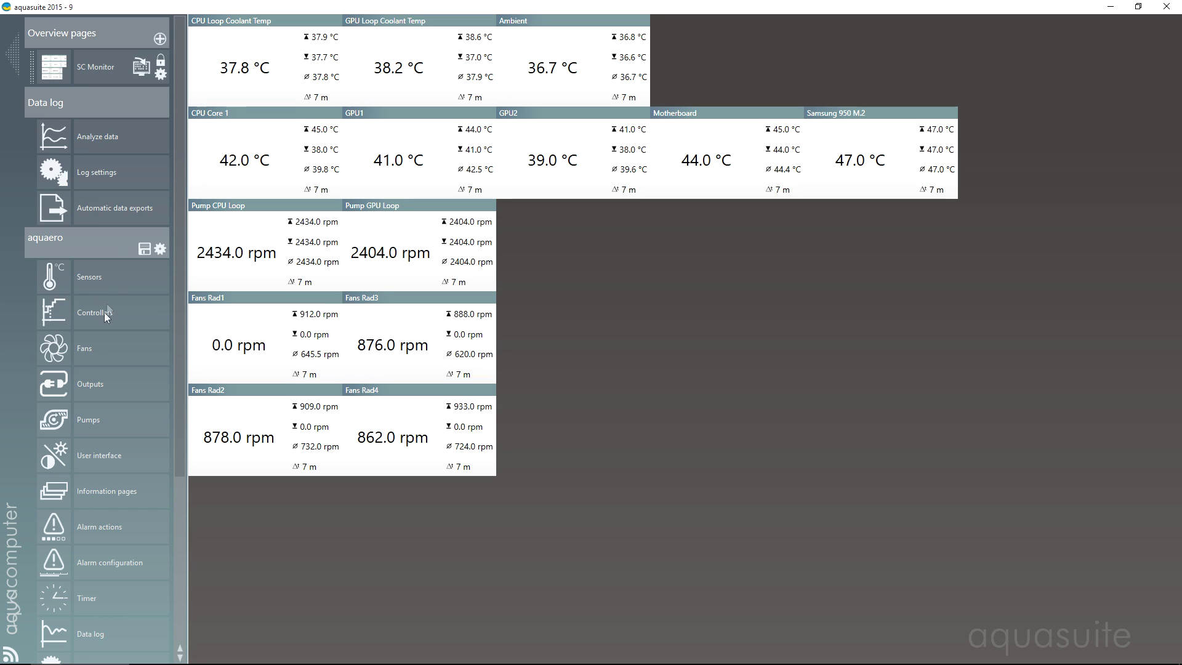
Step: Browse the Analyze data, Log settings and Automatic data exports pages, ending on Log settings
left_click(94, 139)
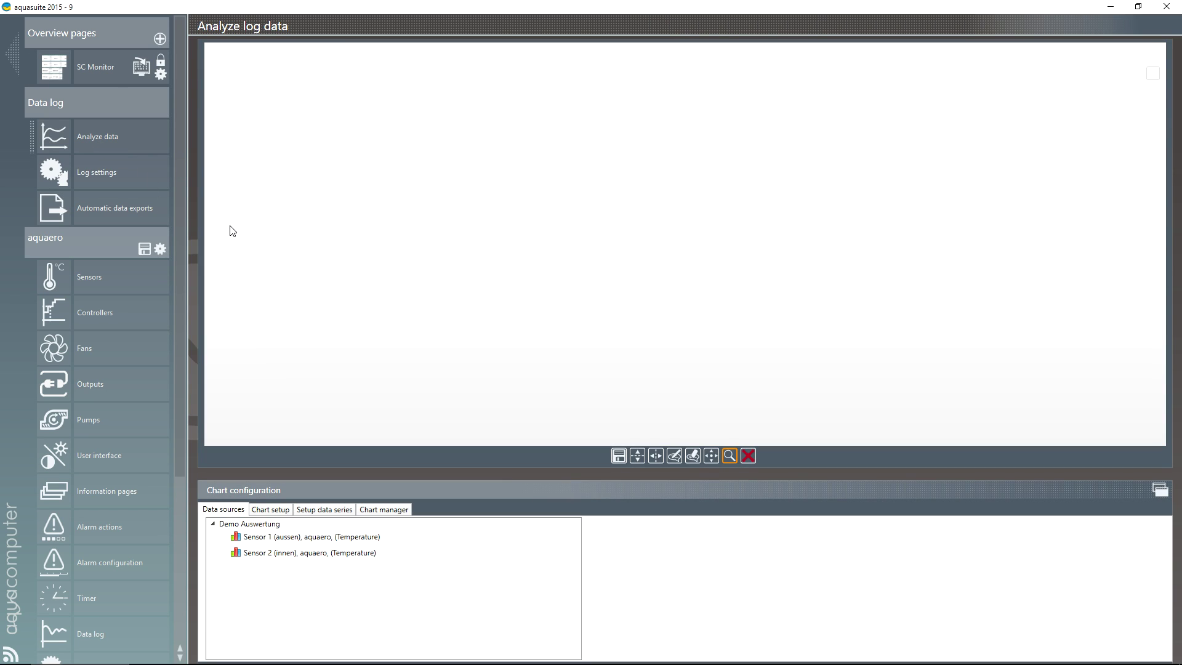
left_click(96, 172)
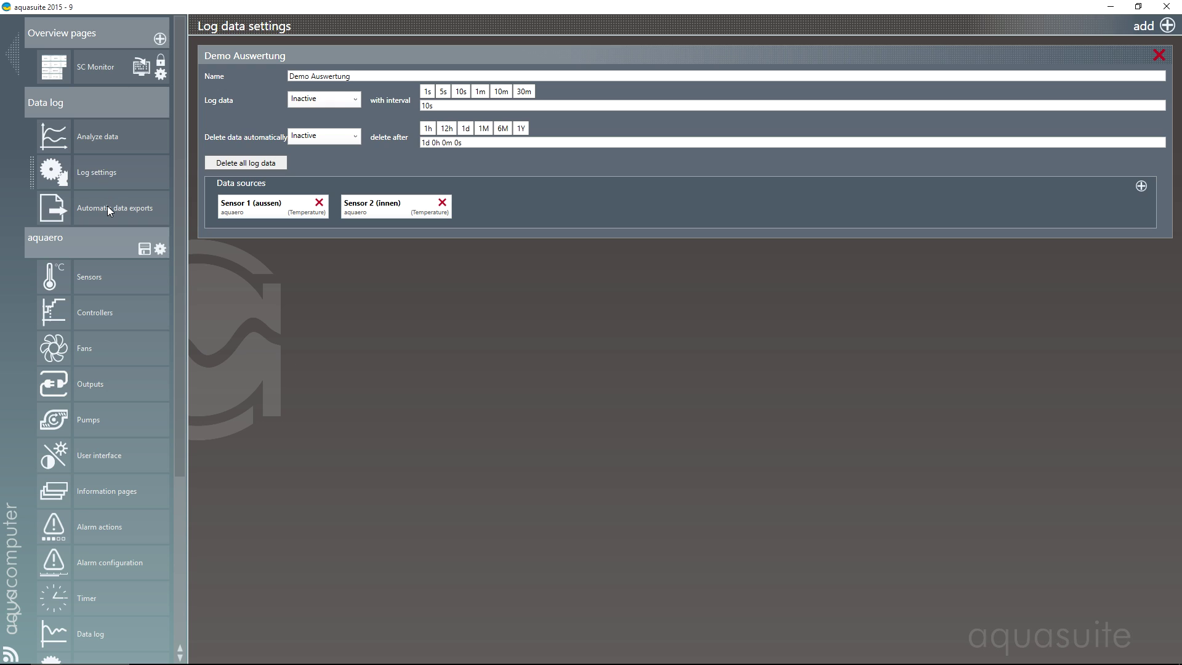
left_click(107, 206)
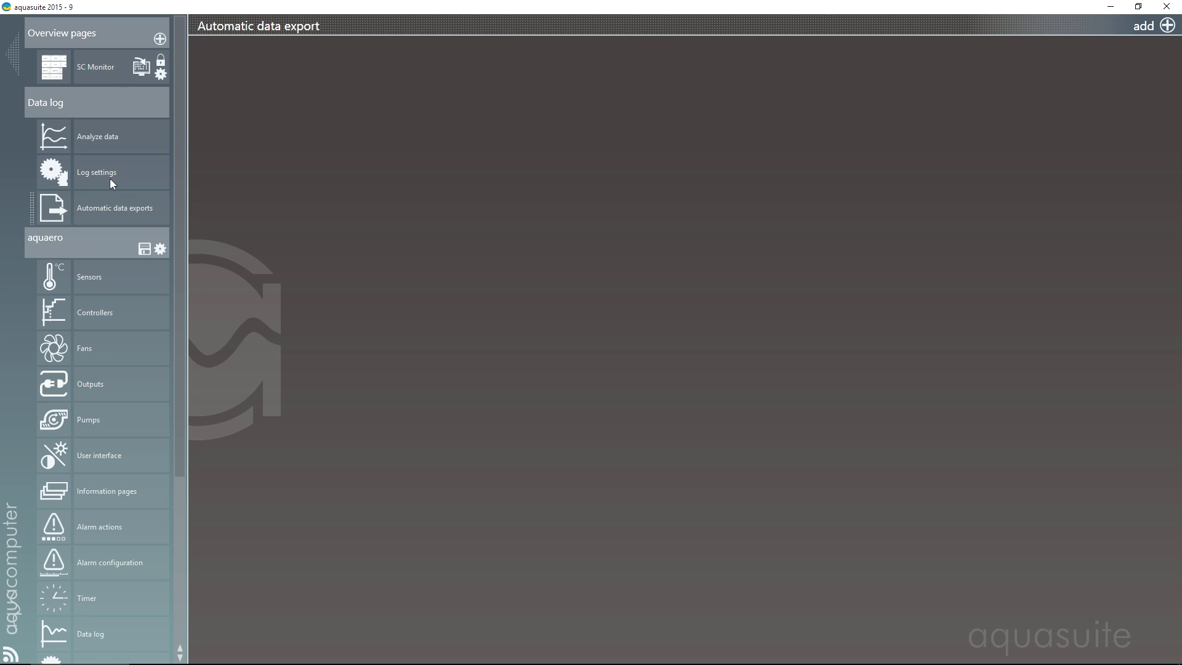
left_click(111, 182)
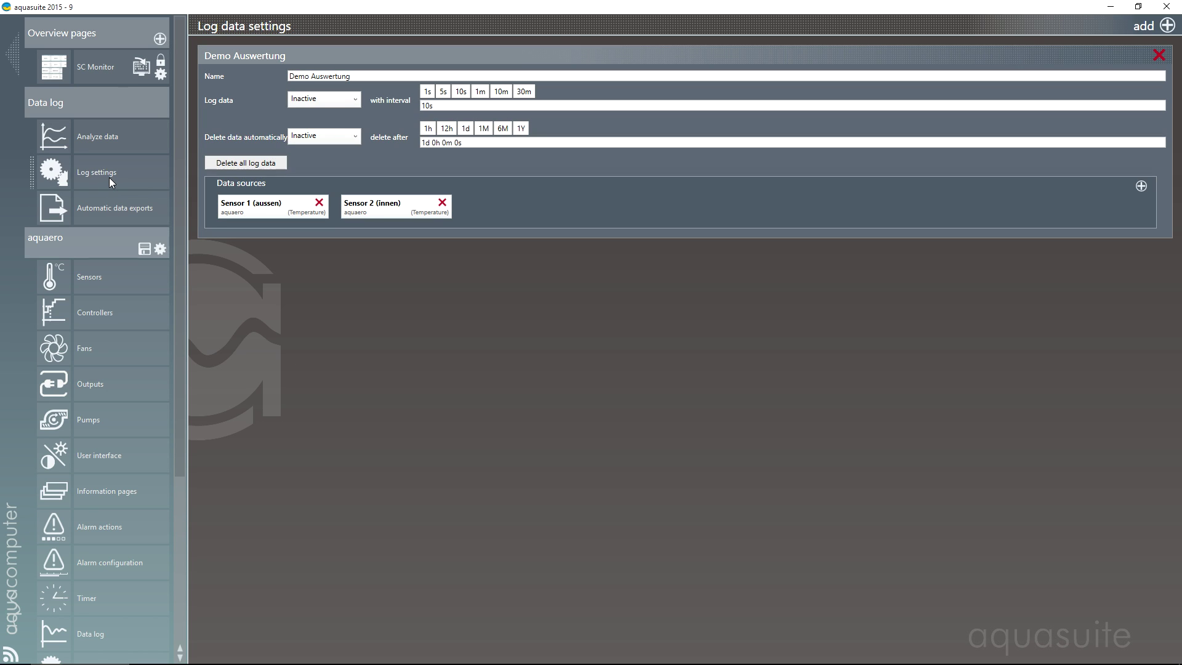
scroll(123, 271, "down", 5)
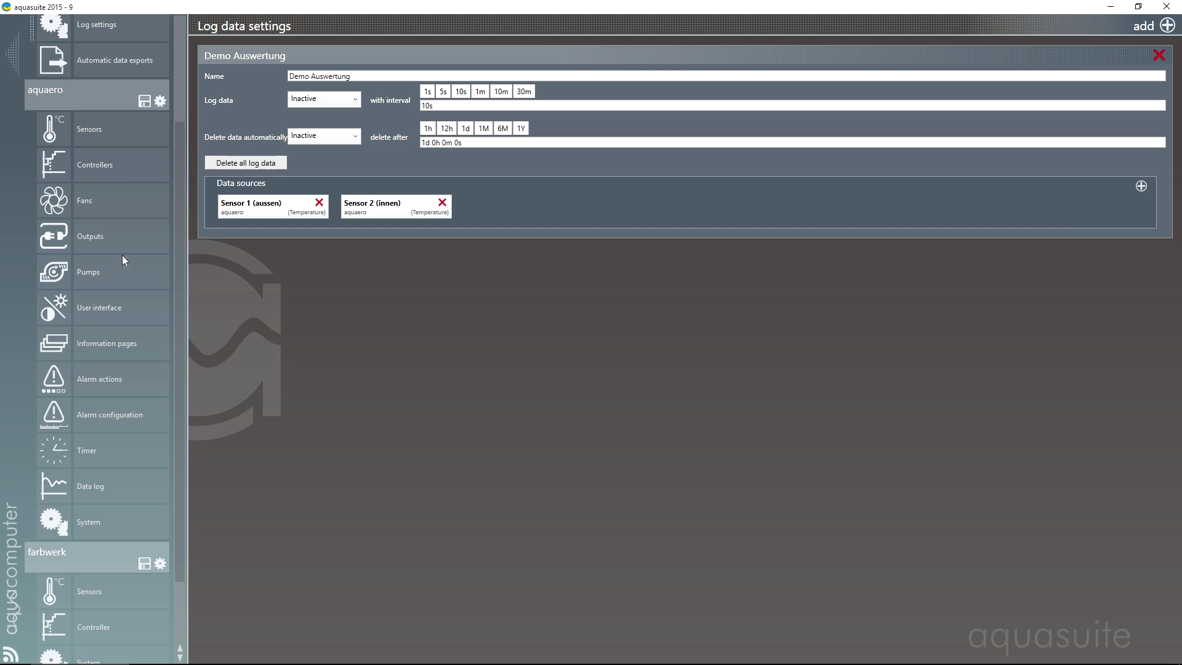
Step: Show aquaero Sensors with the Virtual and Software temperature sensor sections expanded
left_click(99, 131)
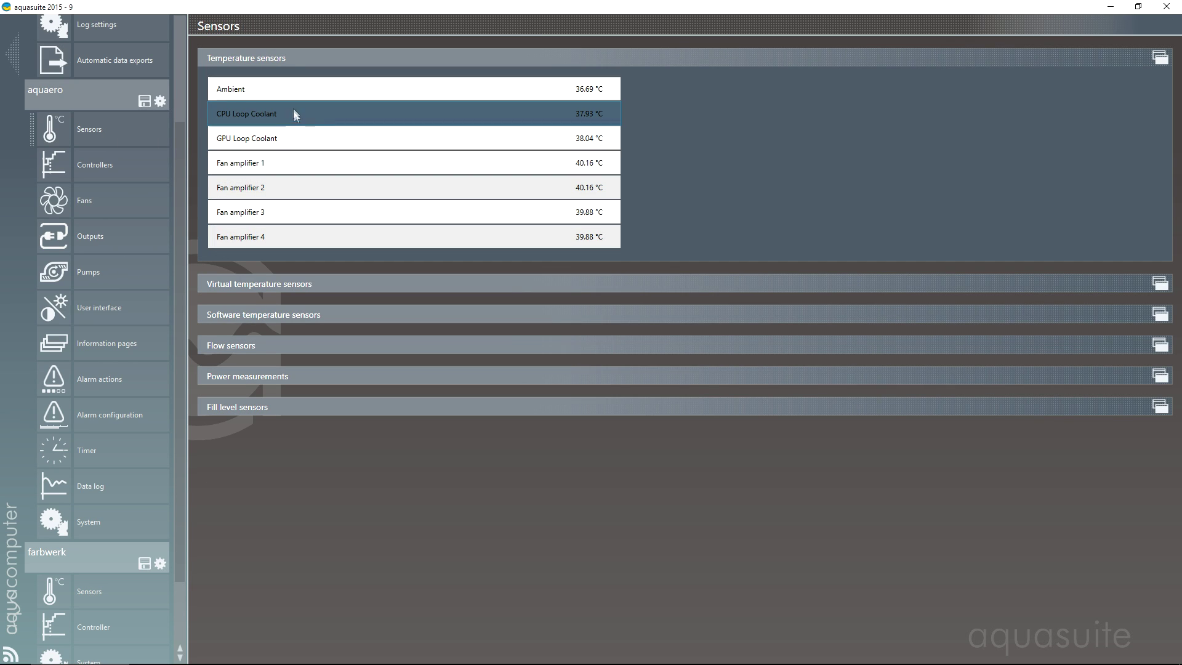
left_click(301, 285)
left_click(314, 435)
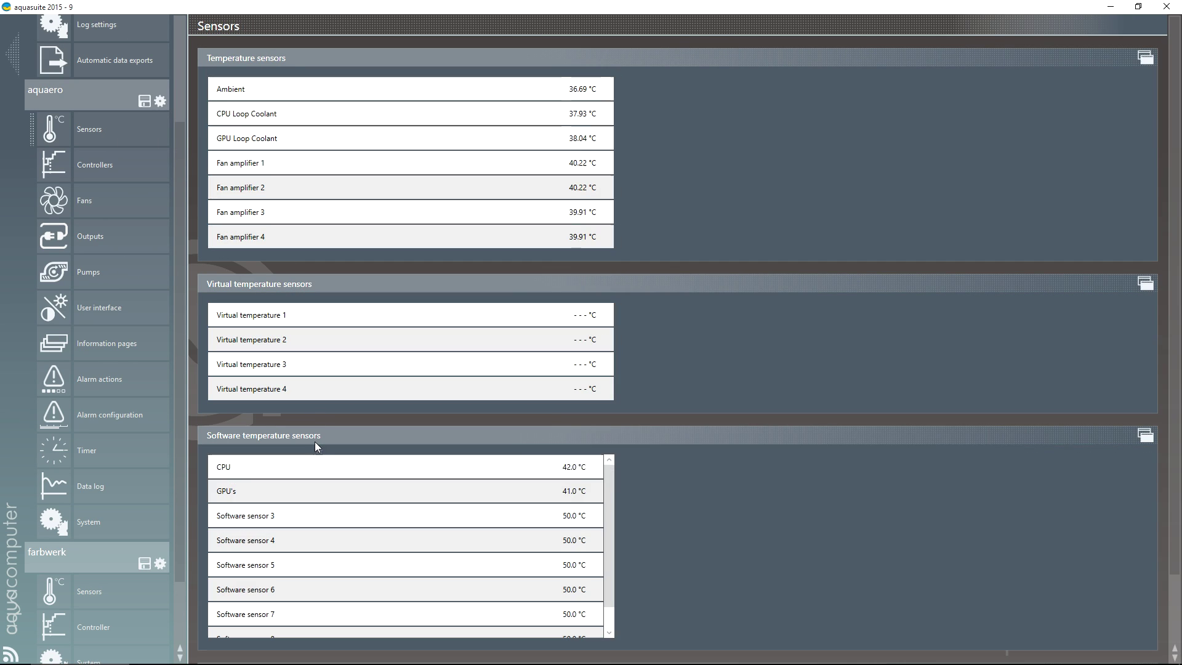
scroll(319, 517, "down", 1)
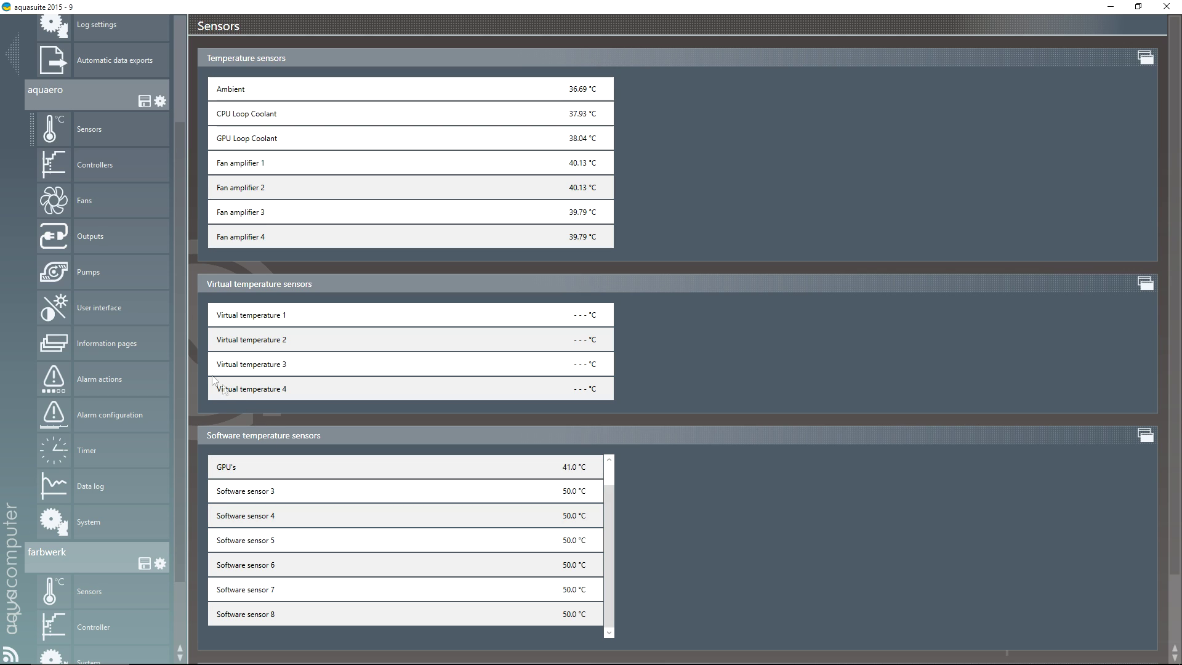
Step: Review the aquaero curve controllers linking coolant, CPU and GPU temperatures to fans and D5 pumps
left_click(93, 165)
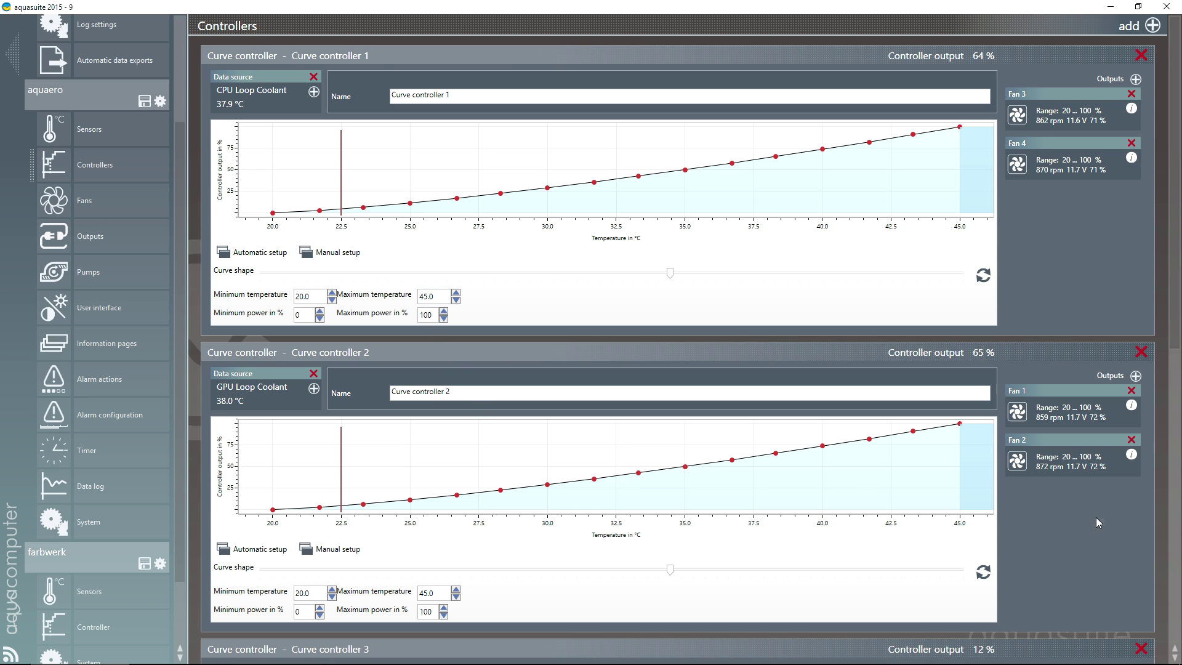
scroll(1084, 523, "down", 3)
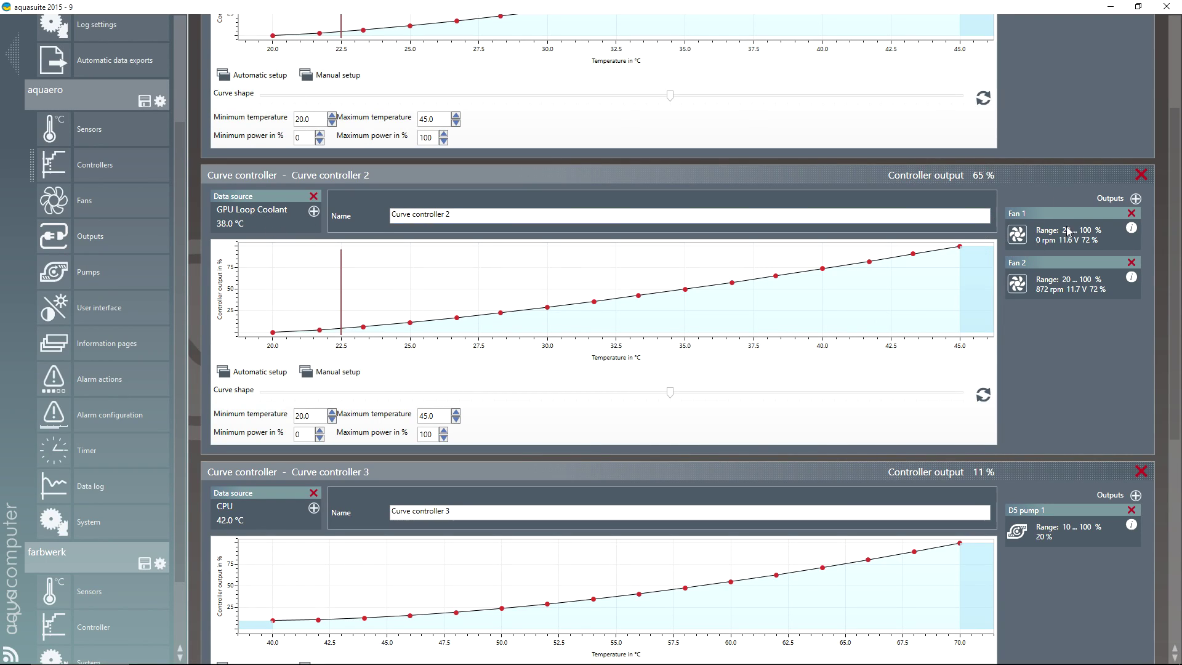
scroll(1078, 386, "down", 6)
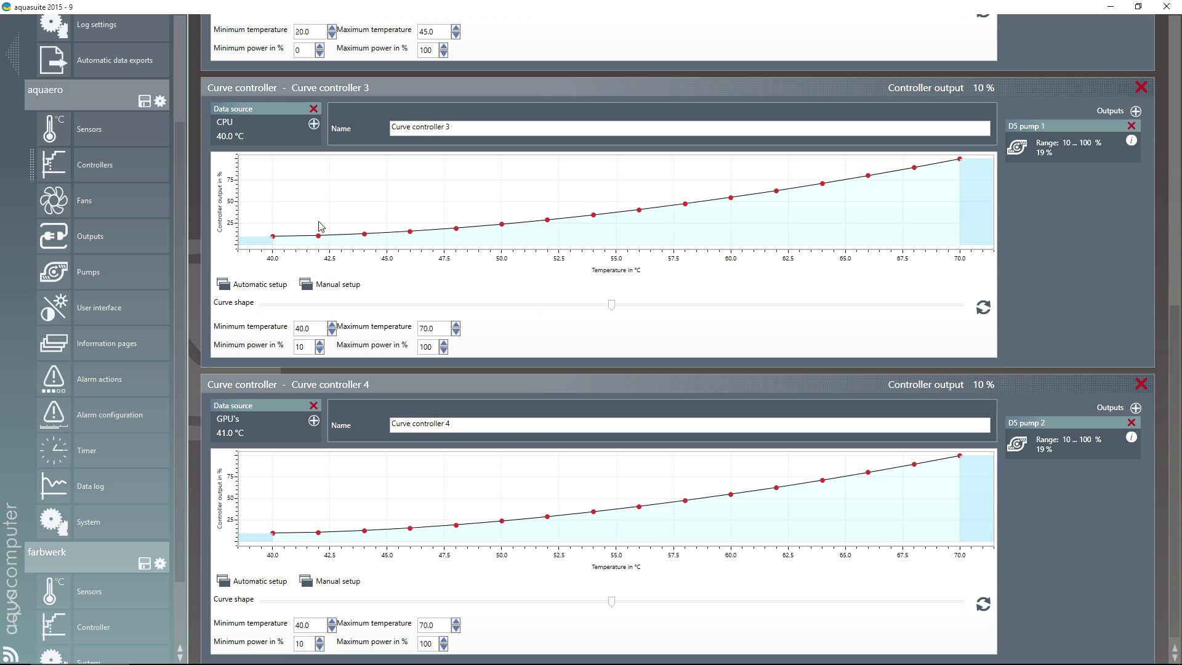
scroll(1119, 259, "up", 3)
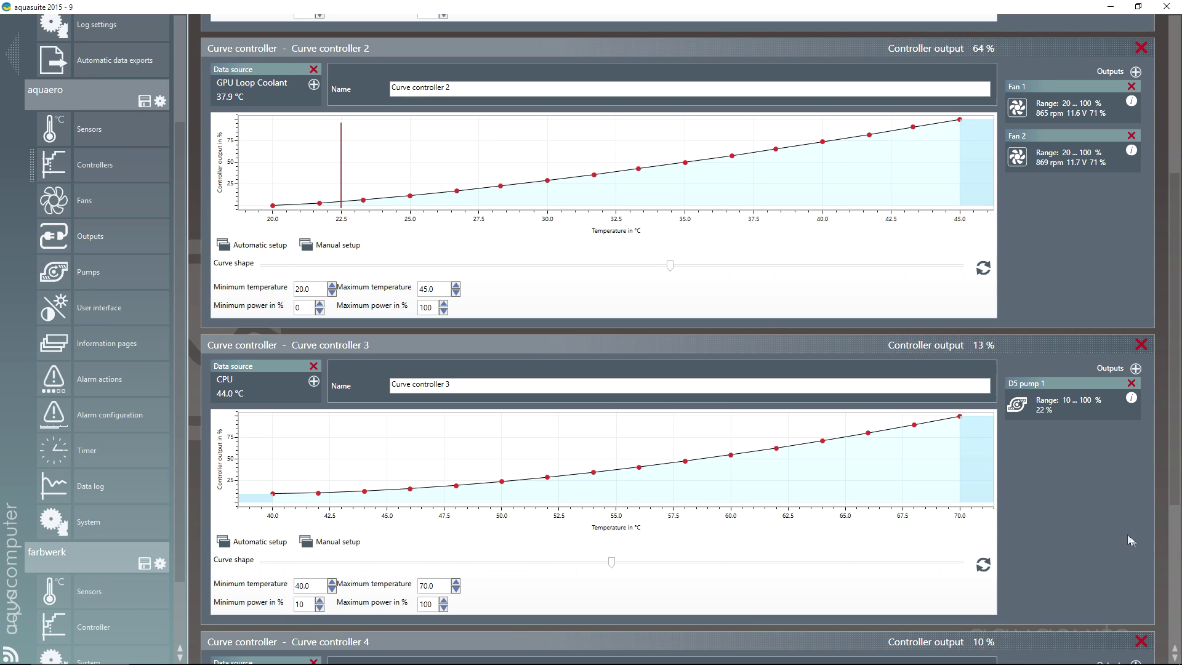
Step: View Fan 4 settings: PWM control, 20–100% power range and 2 s start boost
scroll(1130, 540, "down", 3)
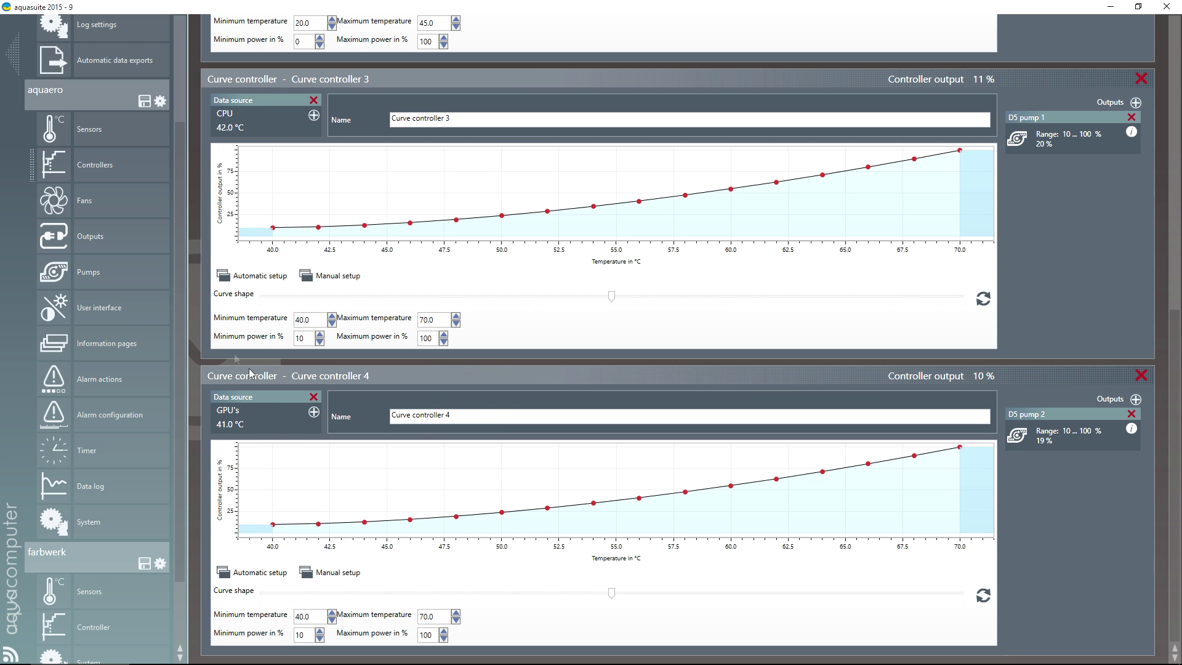
left_click(85, 202)
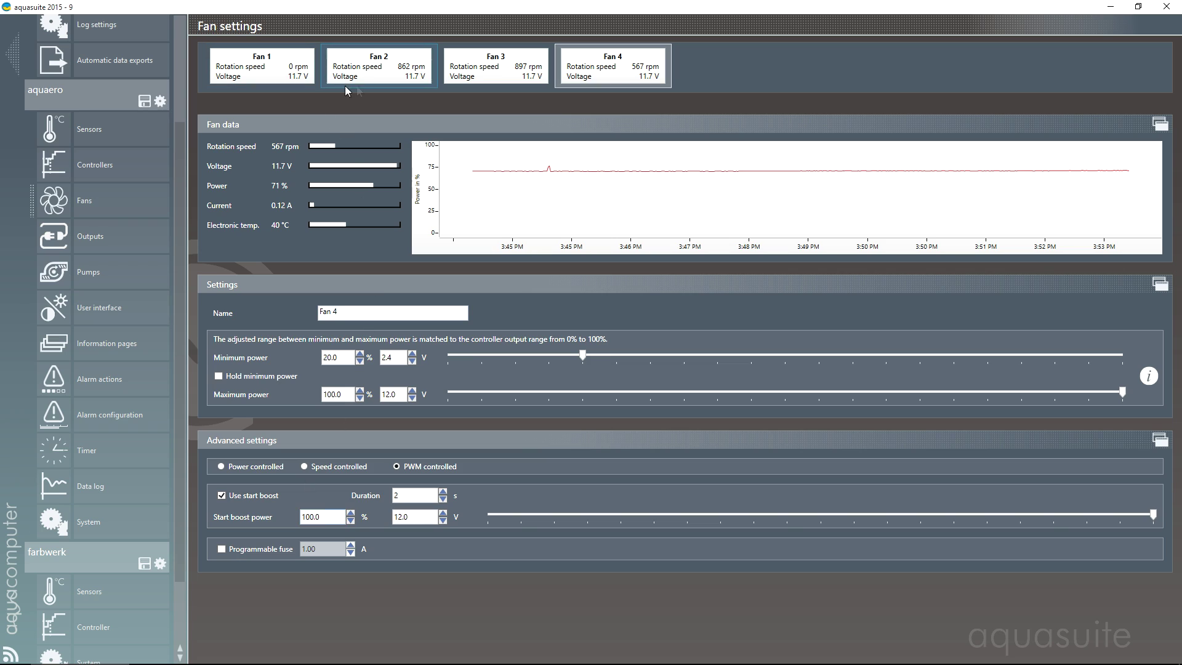
Step: Check Fan 2 and Fan 1, then the Outputs and Pumps pages with both D5 pumps at 10–100%
left_click(379, 68)
left_click(303, 71)
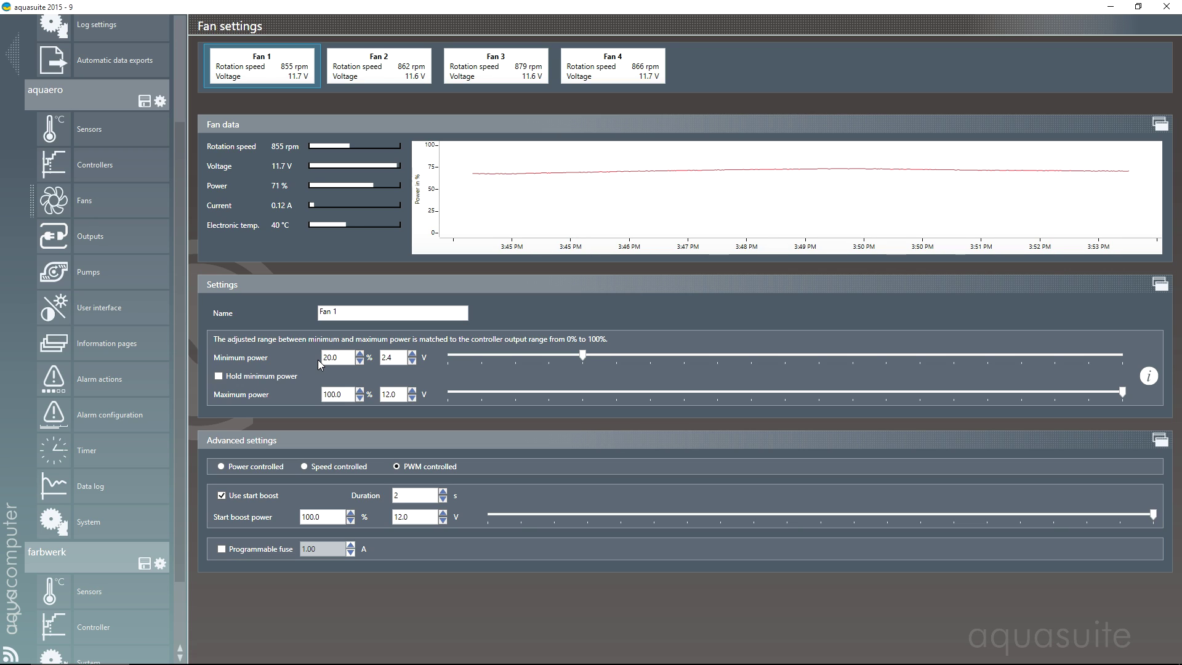
left_click(113, 234)
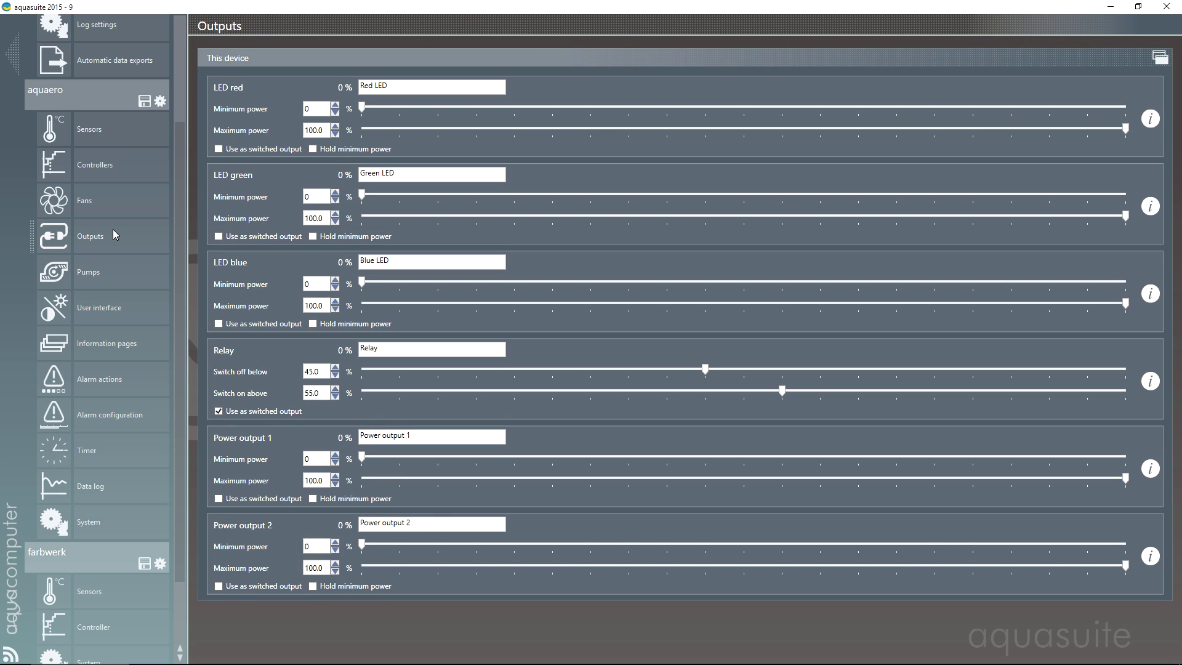
left_click(99, 271)
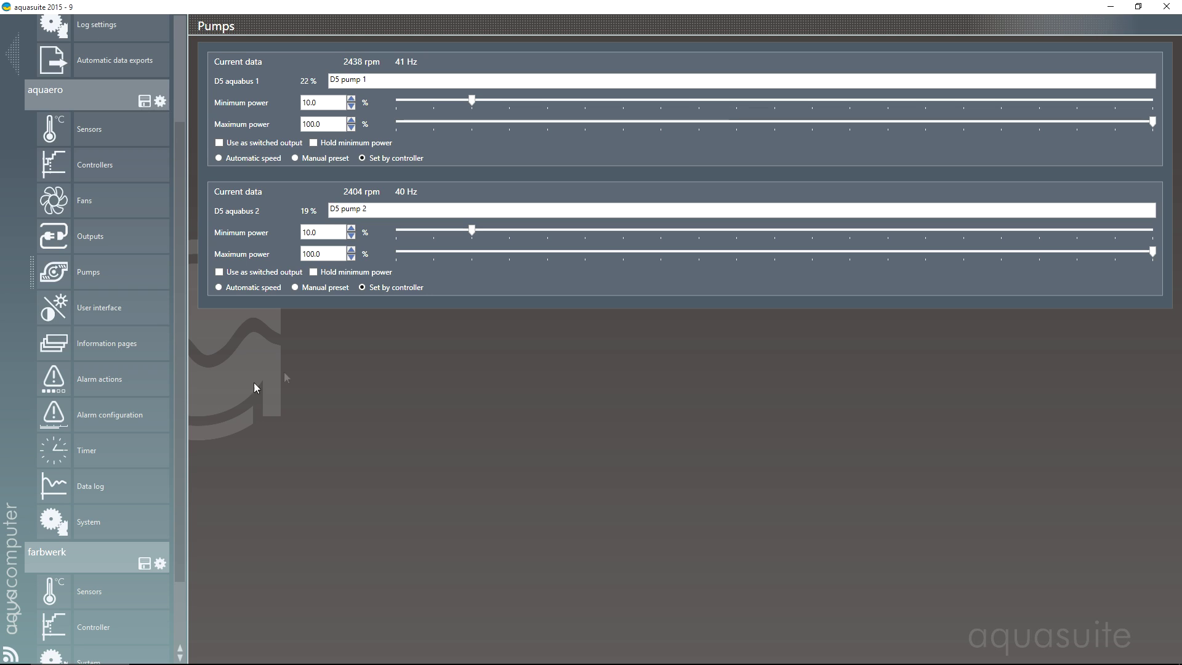
Step: Scroll through the aquaero device user interface settings
left_click(123, 313)
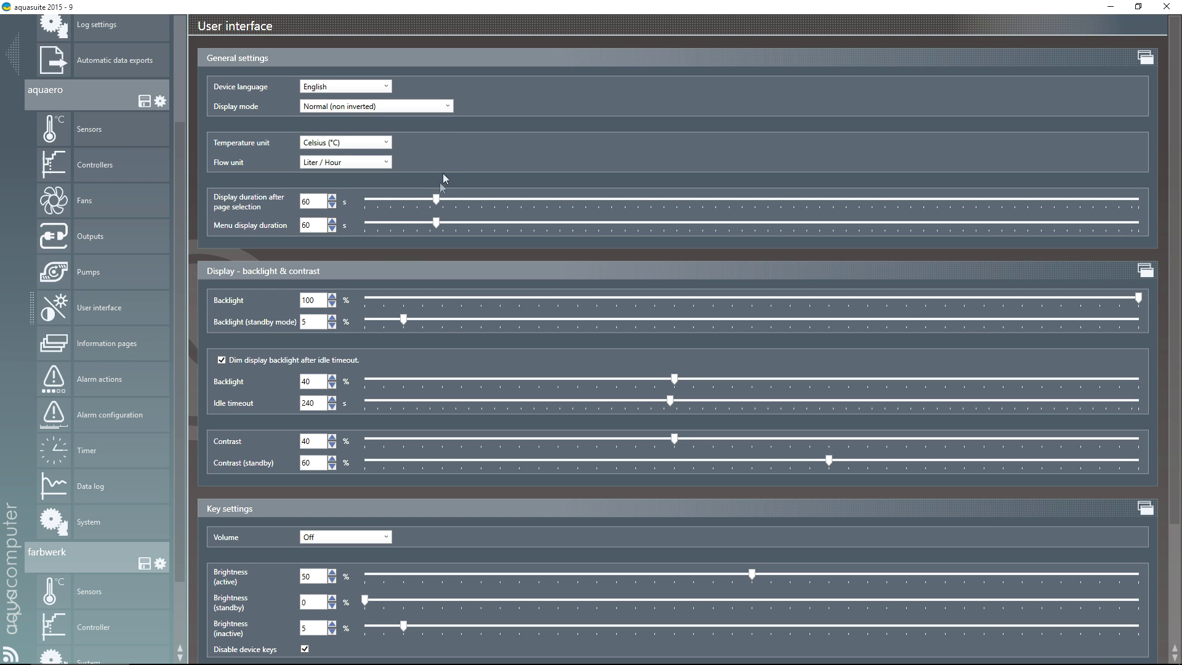
scroll(443, 111, "down", 1)
scroll(442, 107, "down", 1)
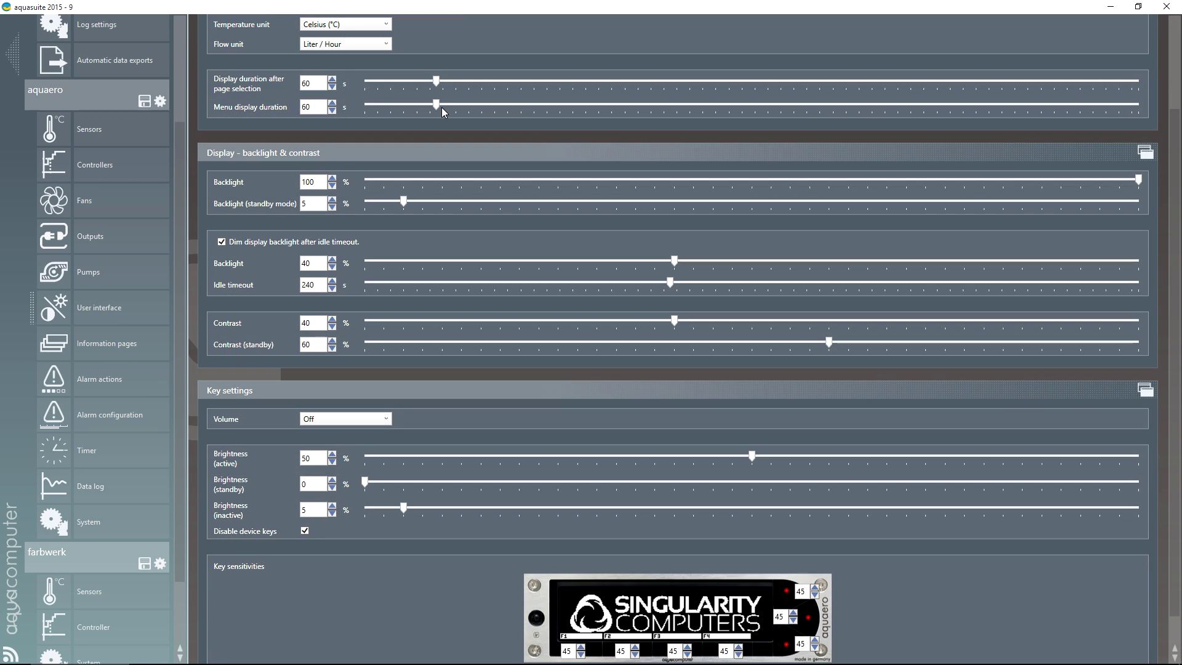
scroll(442, 107, "down", 1)
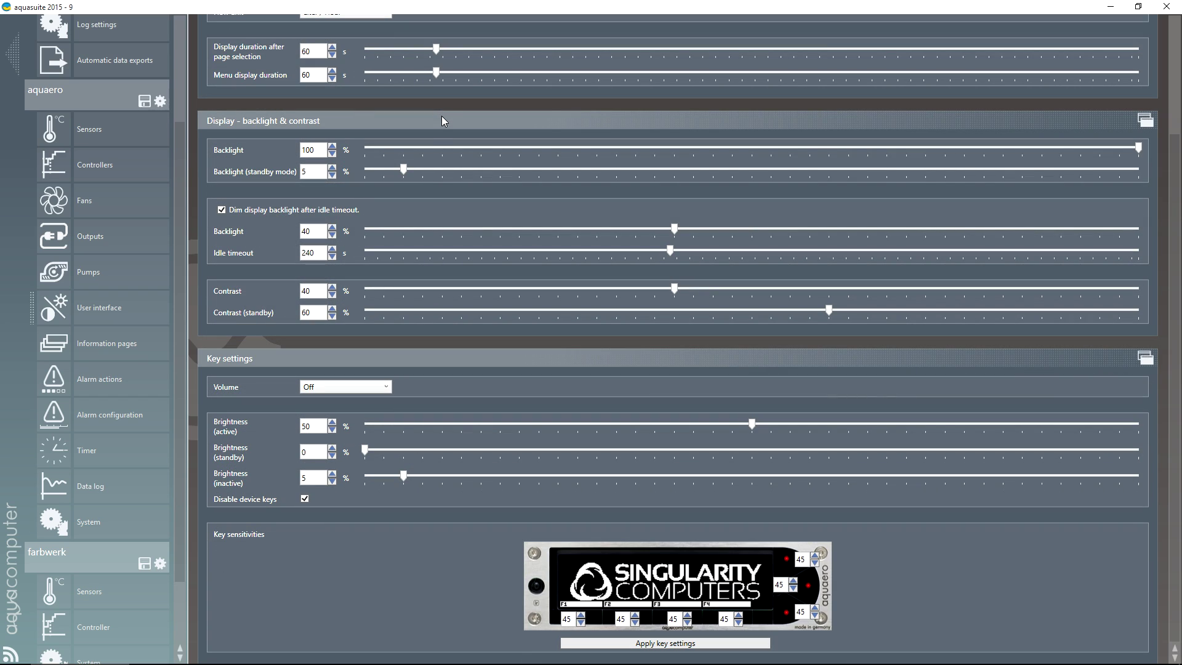
Step: List Fans under Available screens on the Information pages, then view Alarm actions
left_click(73, 345)
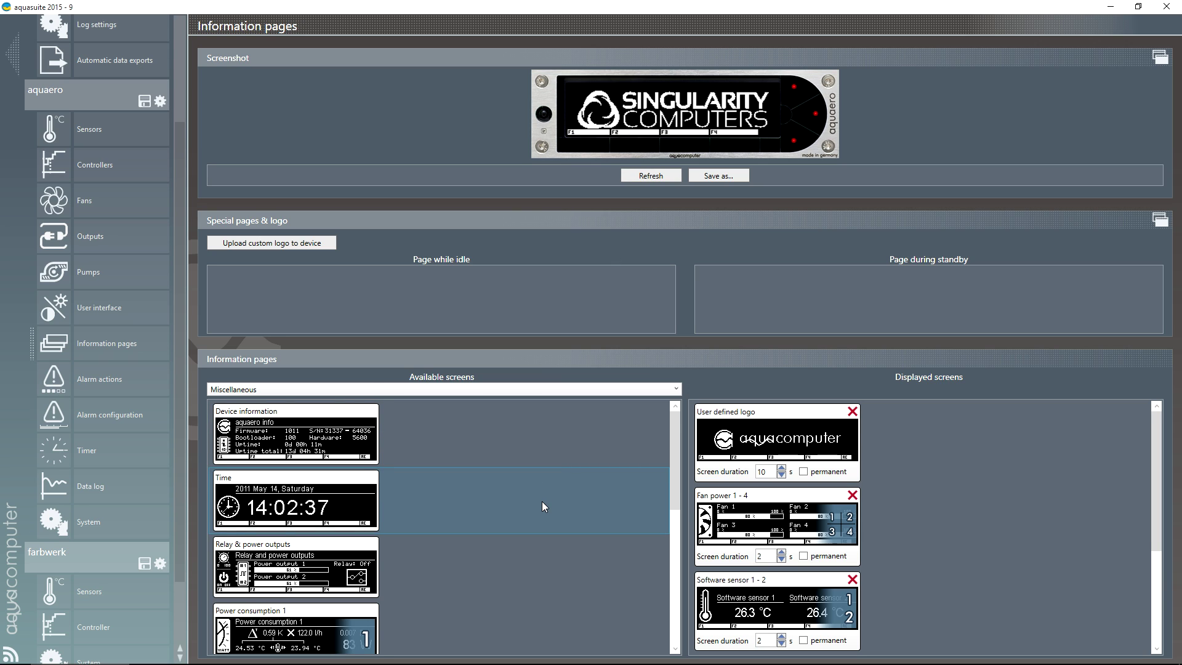
scroll(542, 501, "down", 5)
left_click(391, 392)
left_click(293, 416)
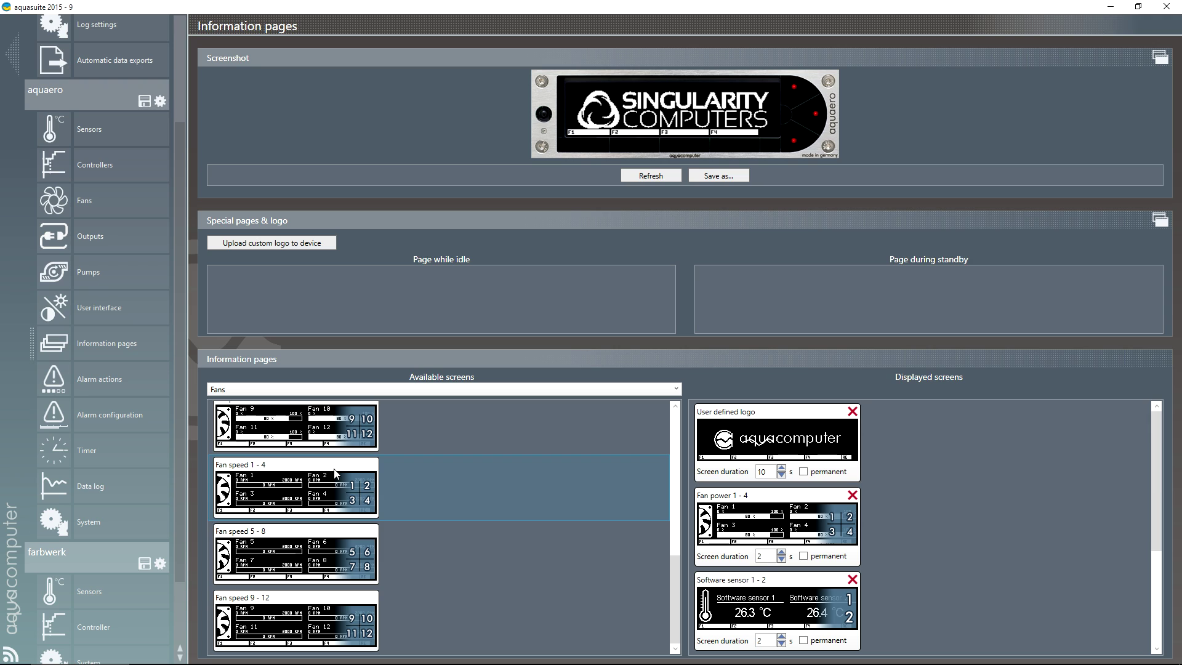
scroll(348, 423, "down", 2)
scroll(349, 424, "up", 2)
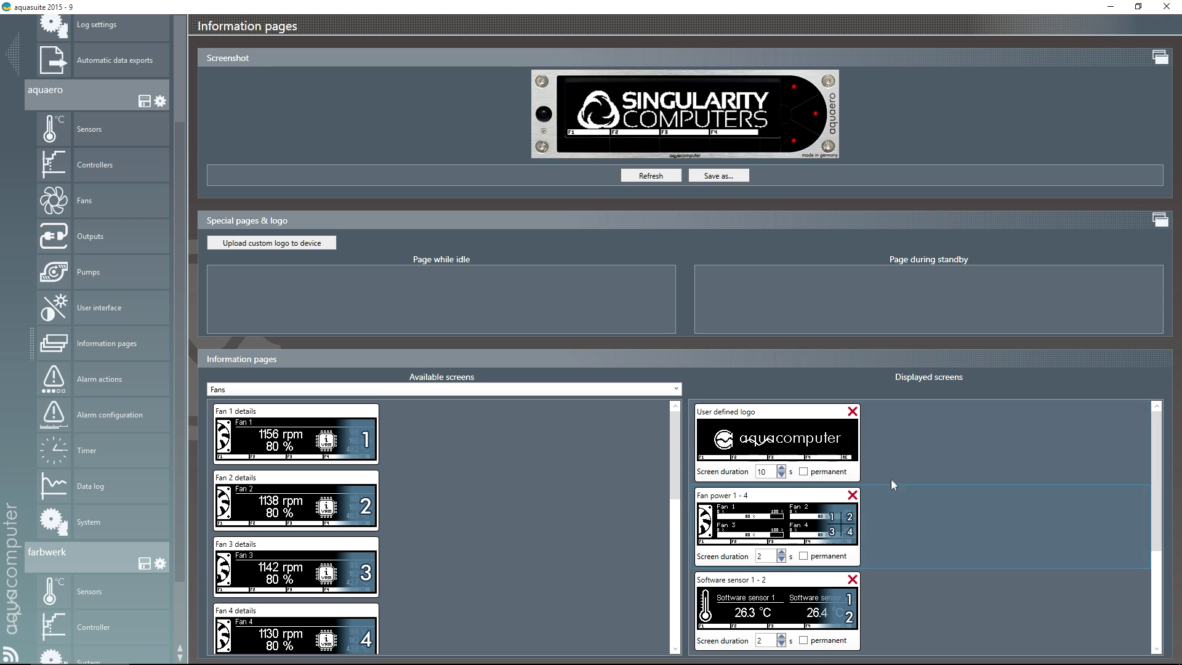
scroll(906, 476, "down", 5)
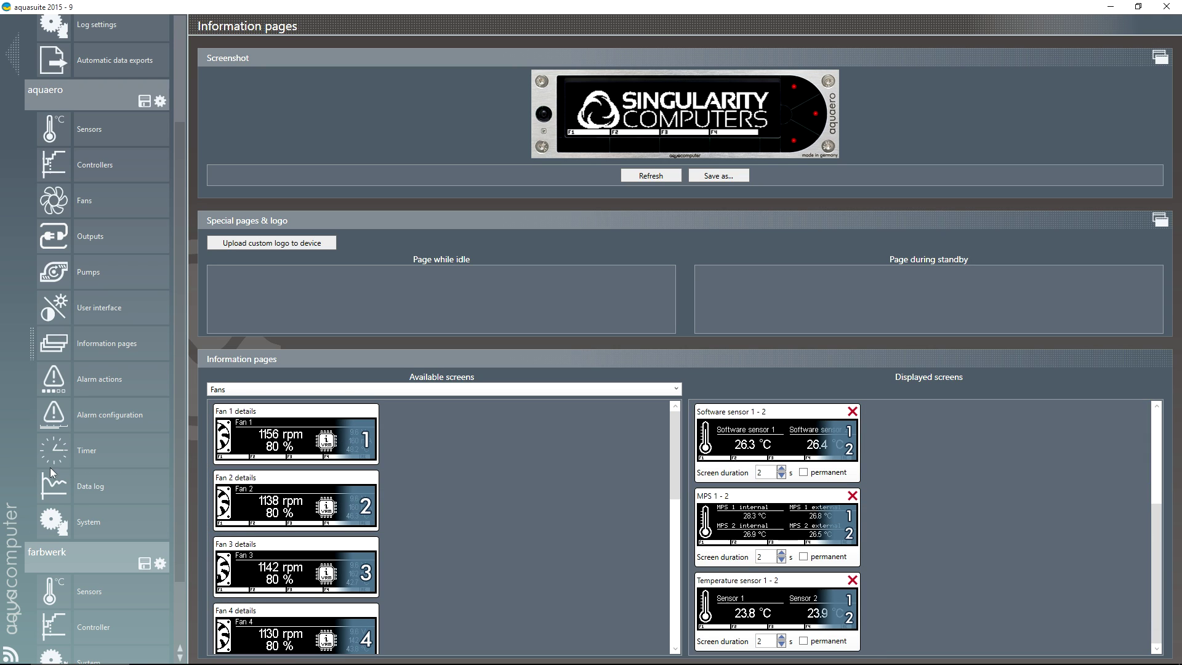
scroll(1001, 508, "up", 1)
scroll(1000, 508, "up", 1)
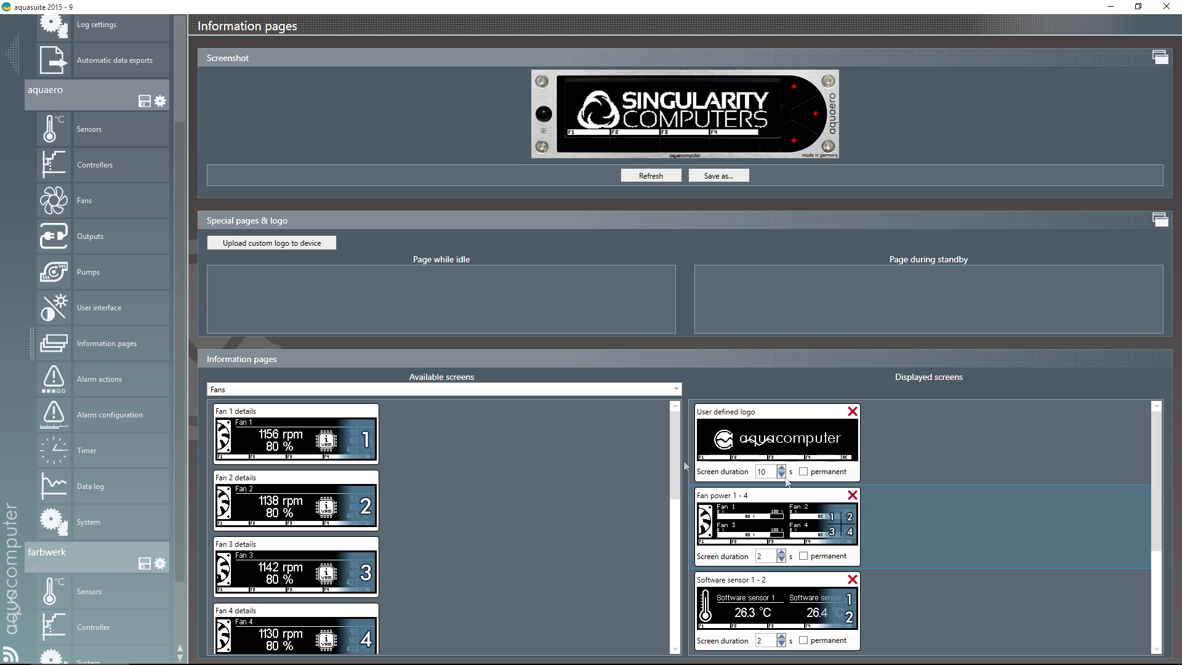
left_click(87, 375)
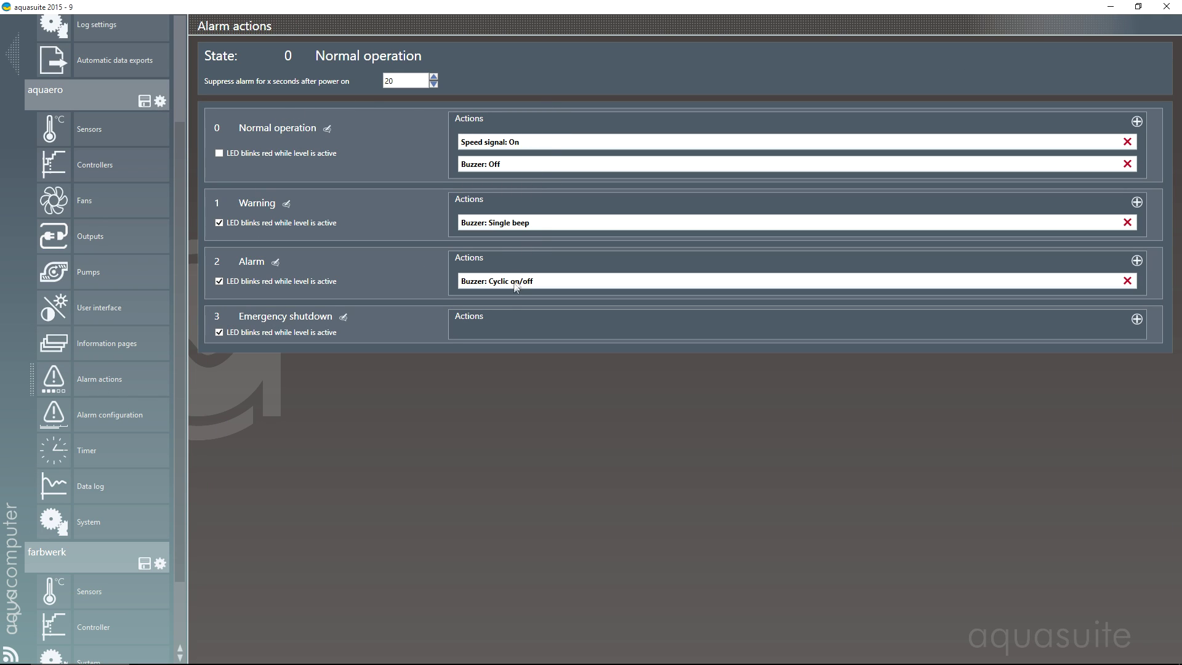
Step: Go through the aquaero Alarm configuration, Timer and Data log pages to System
left_click(117, 417)
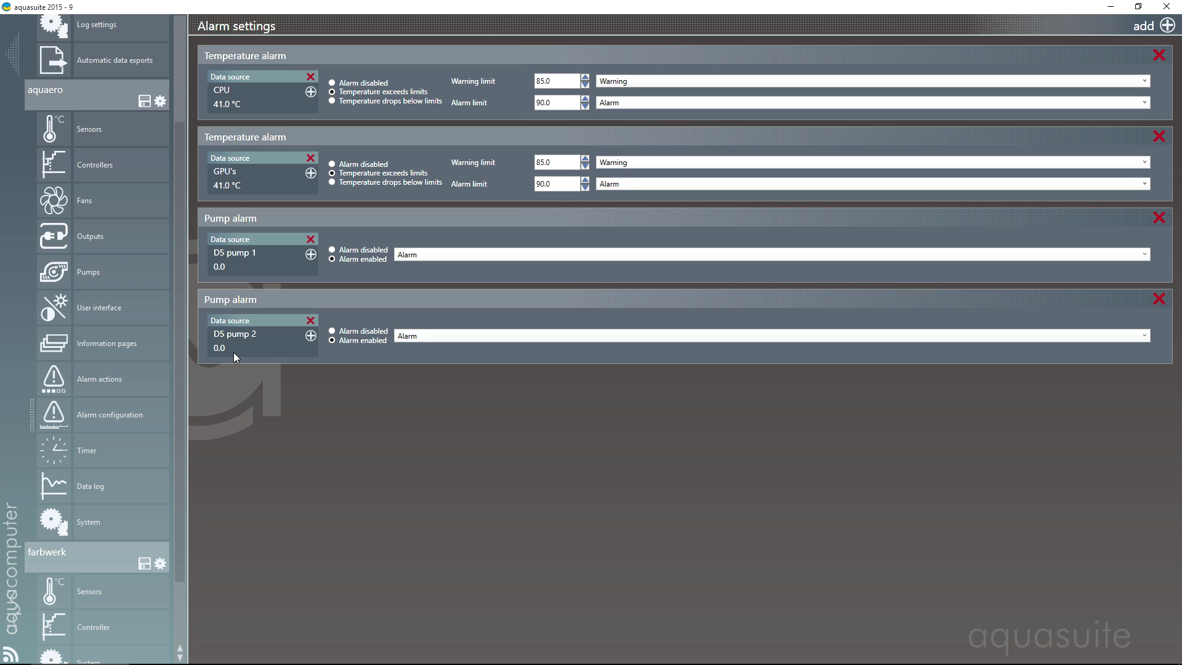
left_click(72, 455)
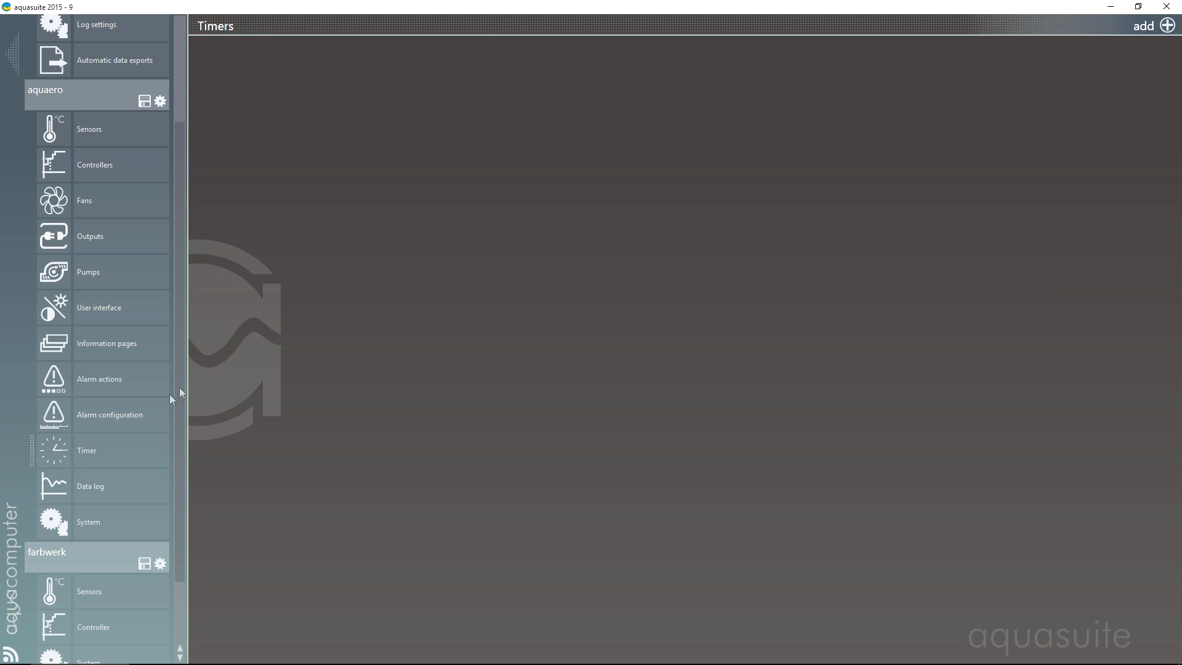
left_click(80, 488)
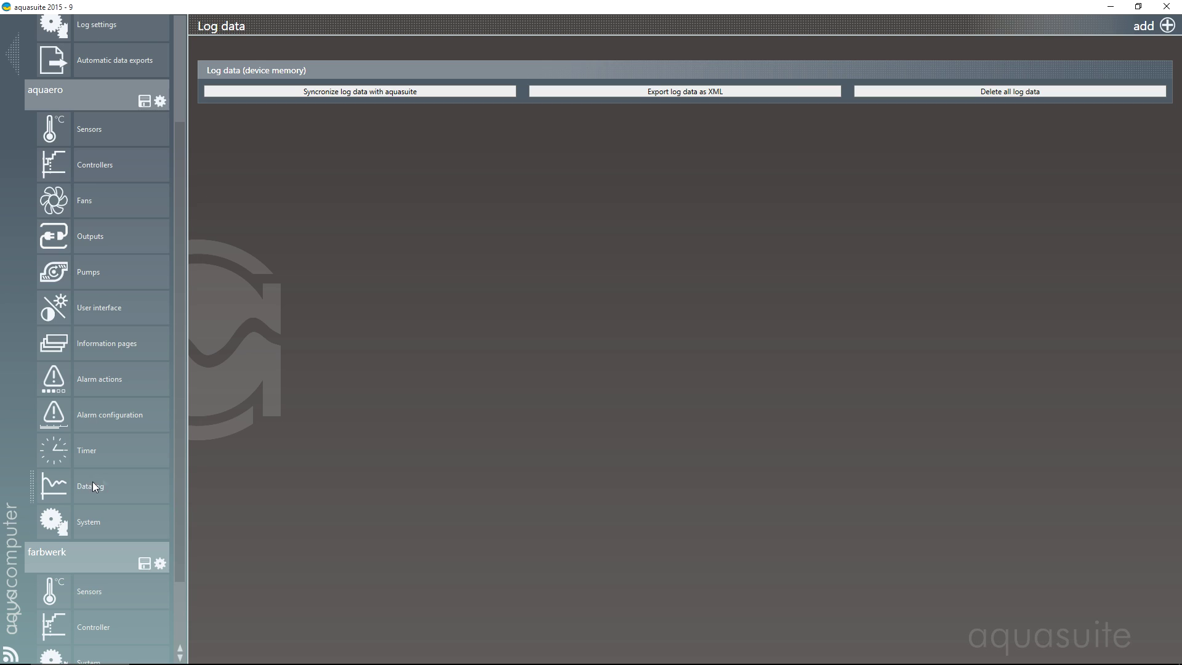
left_click(85, 518)
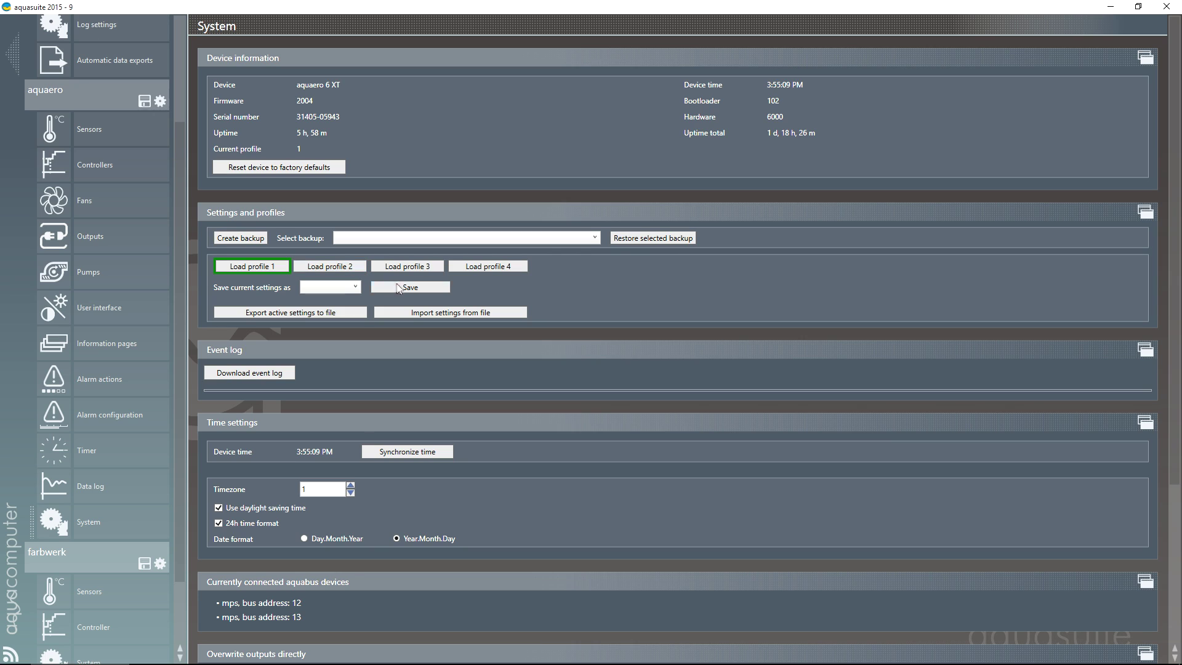
Step: Choose Profile 1 under 'Save current settings as' and review the connected aquabus devices
left_click(355, 290)
left_click(330, 304)
scroll(354, 309, "down", 7)
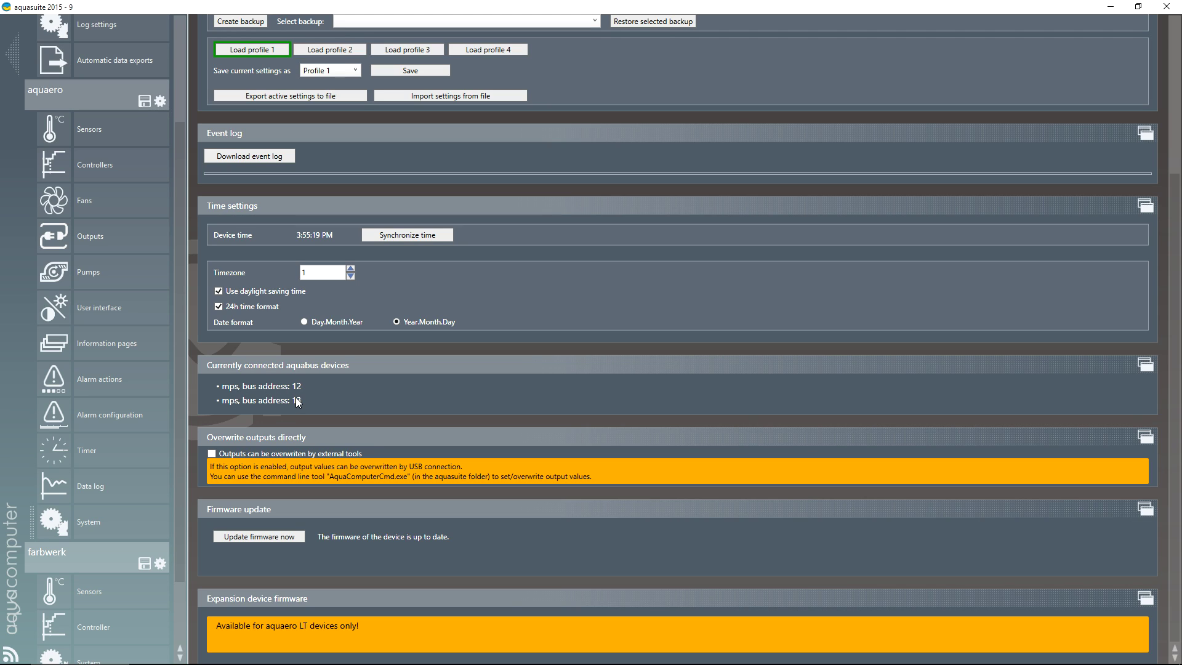
scroll(143, 483, "down", 3)
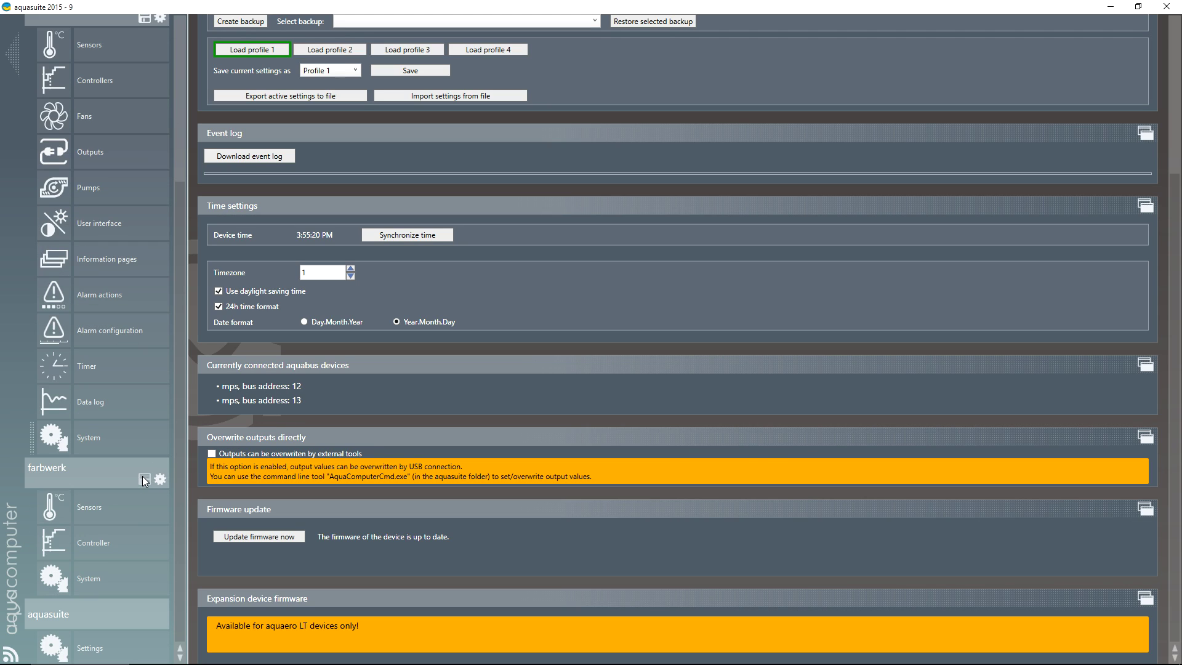
Step: View farbwerk Sensors and the RGB output 1 controller, keeping the Color preset mode
left_click(101, 508)
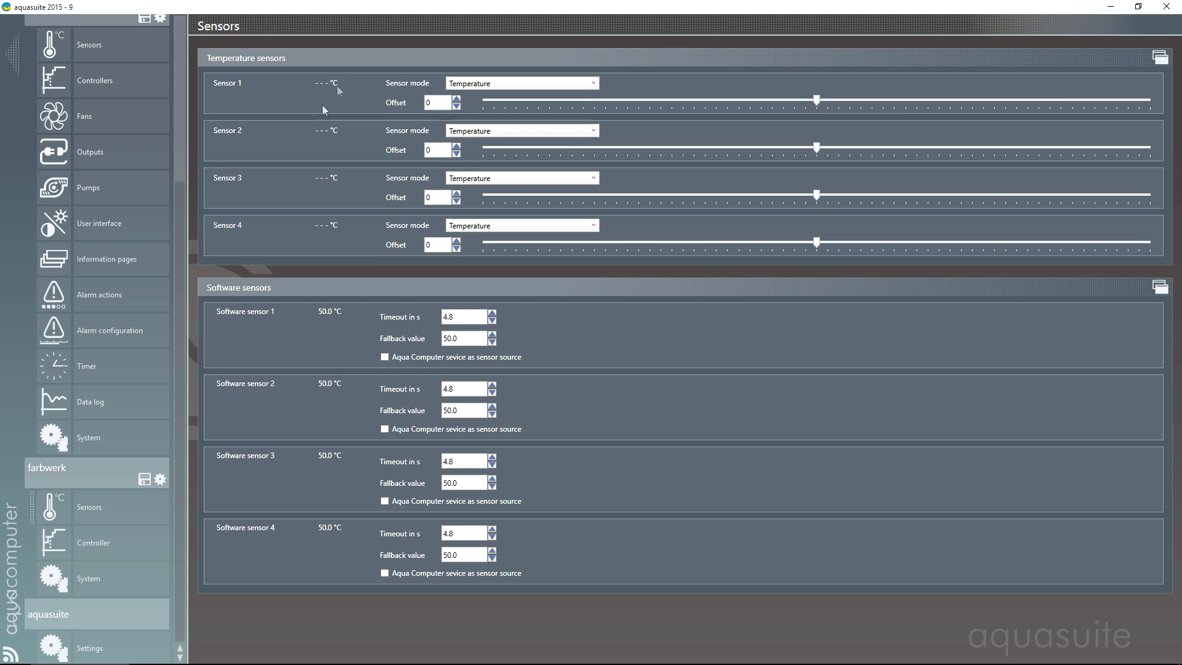
left_click(98, 545)
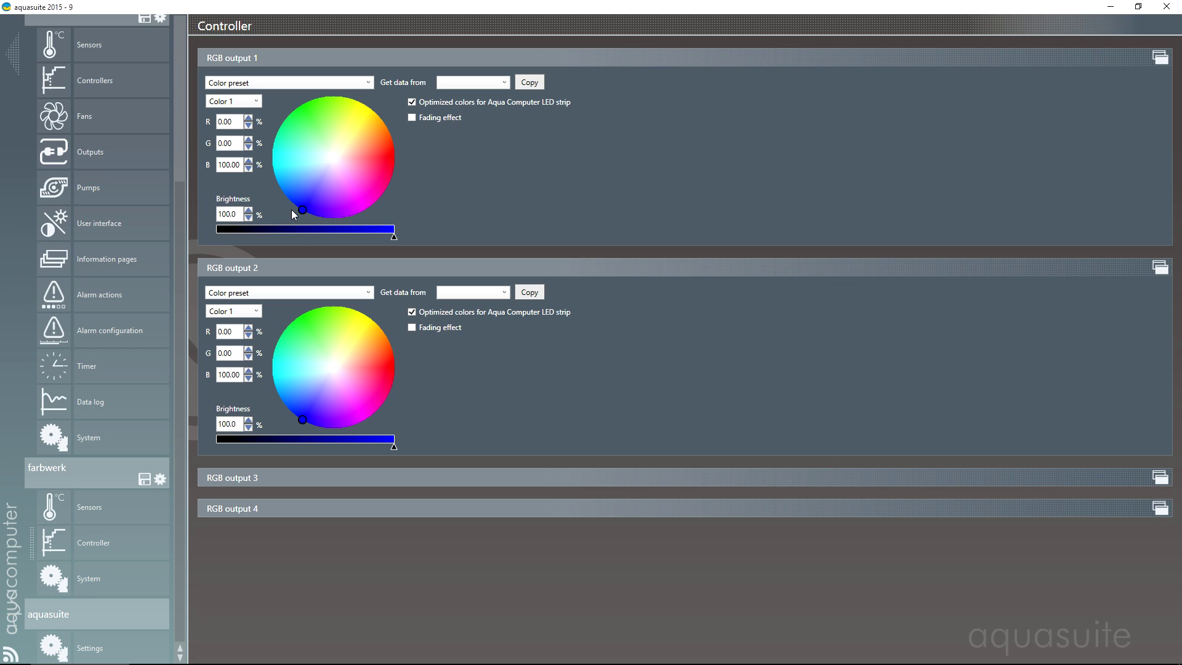
left_click(274, 84)
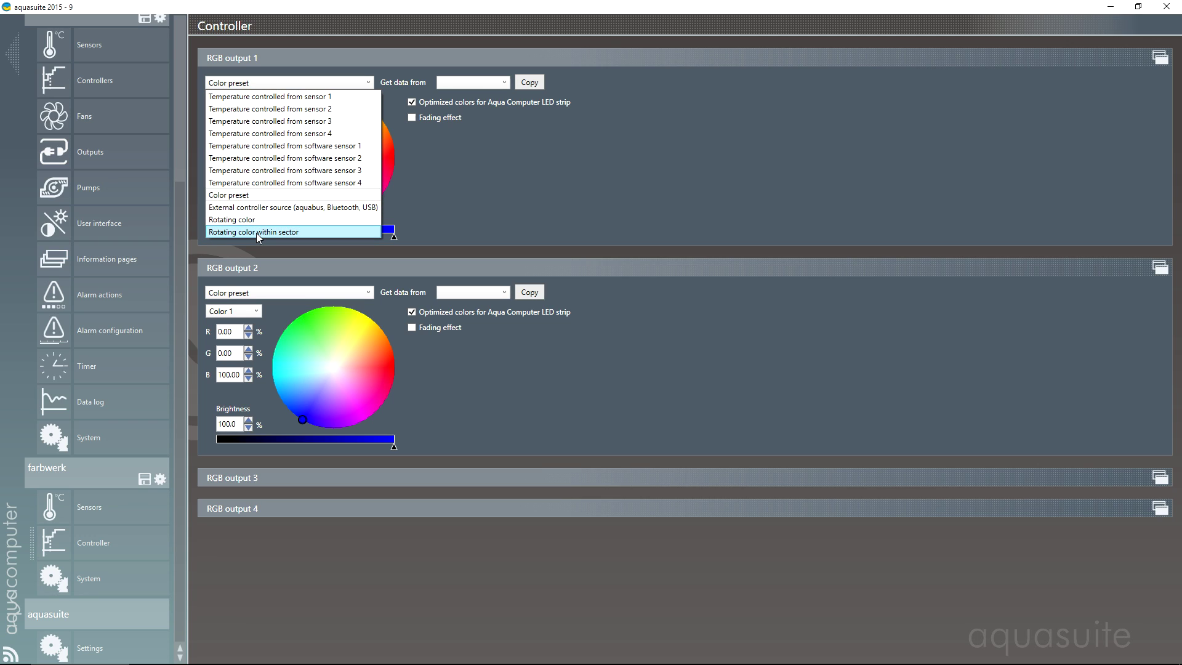
left_click(112, 578)
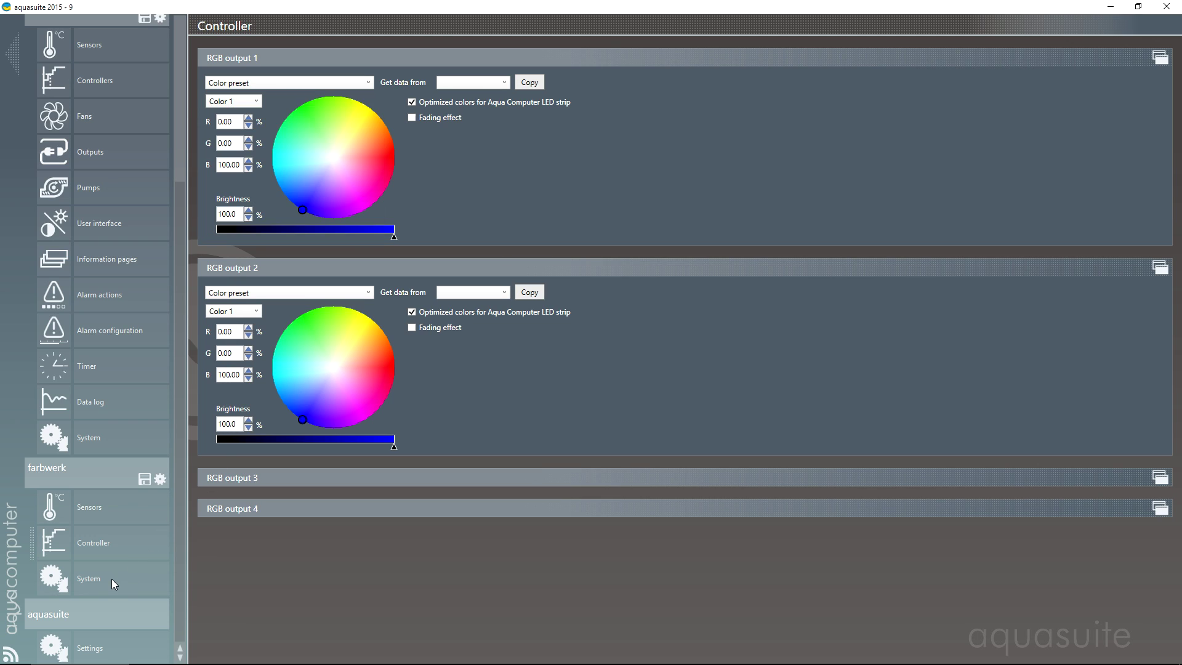
Step: View the farbwerk System page, then aquasuite Settings with English, Celsius and liters per hour
left_click(97, 575)
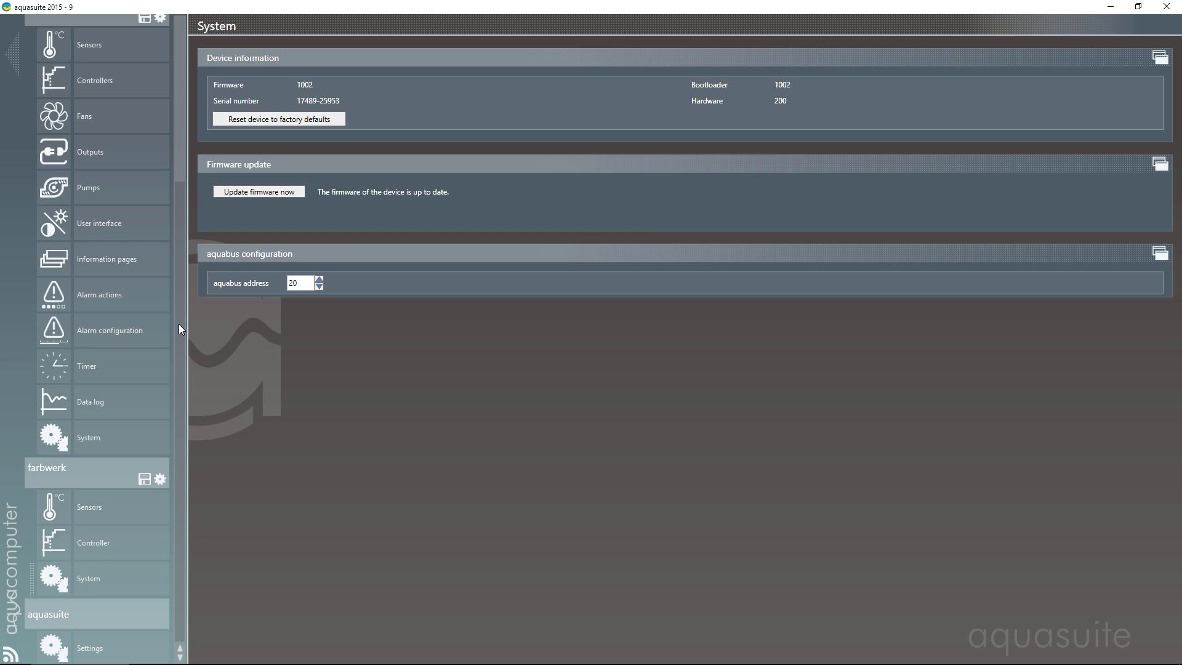
left_click(104, 635)
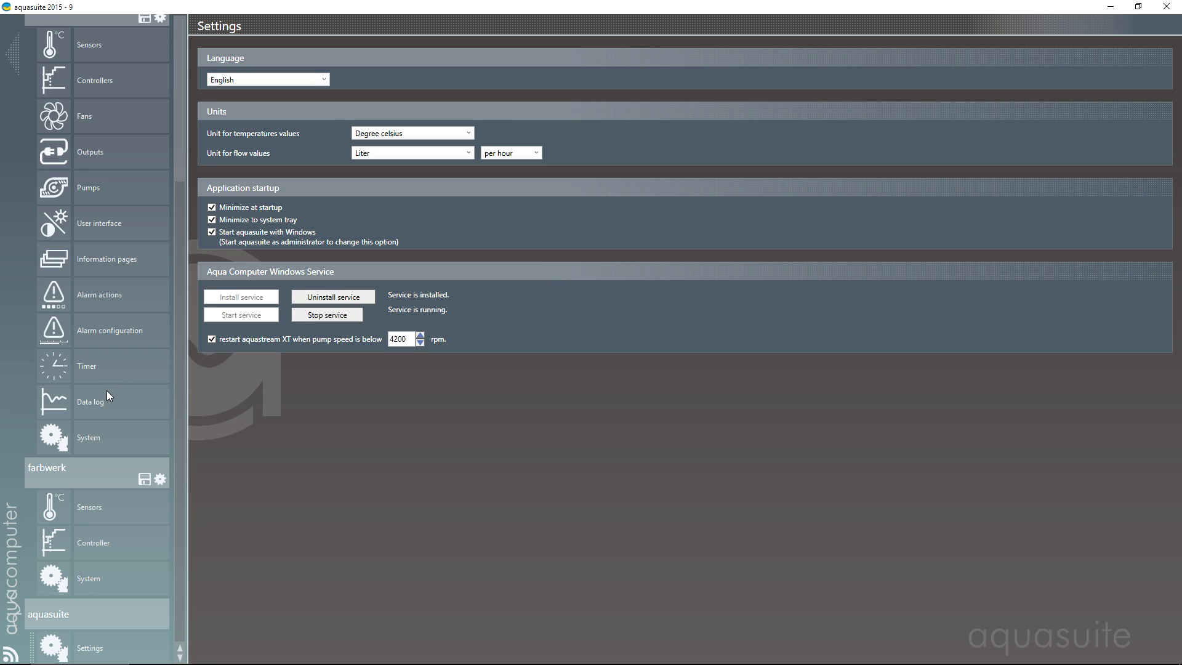
scroll(106, 391, "up", 5)
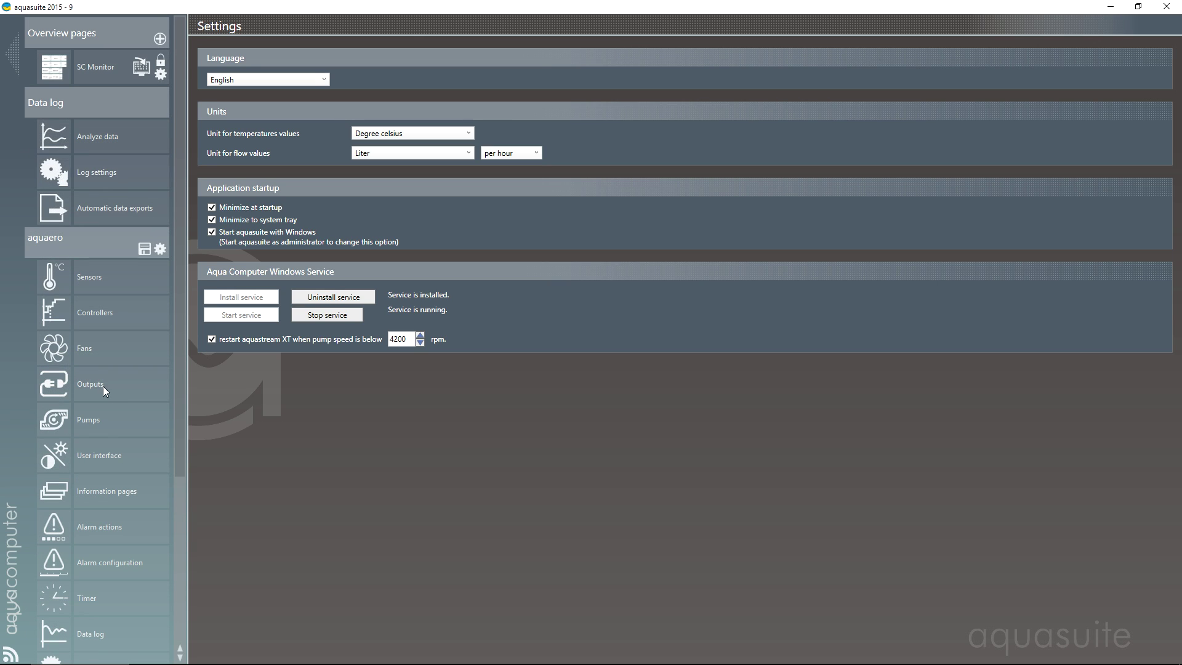